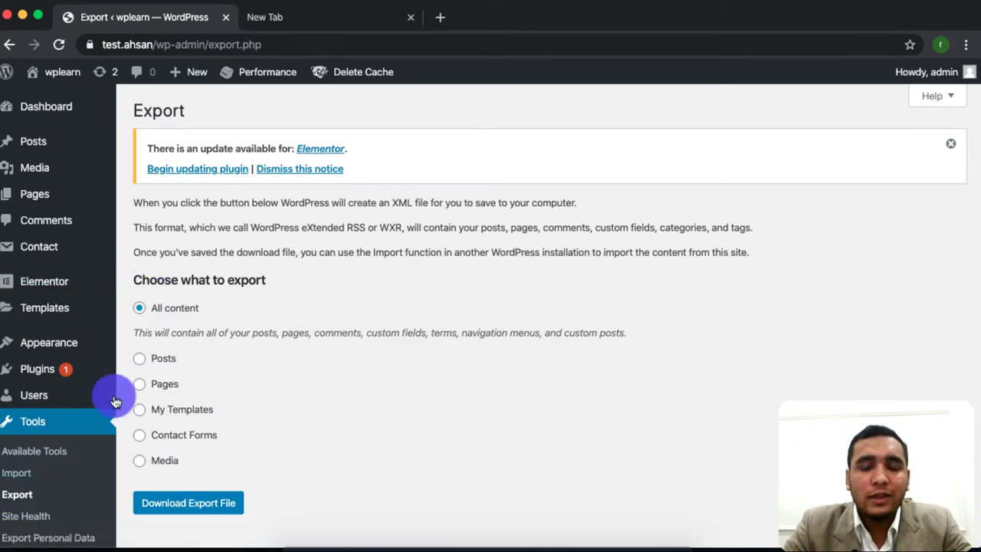
- Open the site's export tool, limit the export to posts, and download the export file
{"action": "mouse_move", "coordinate": [47, 150]}
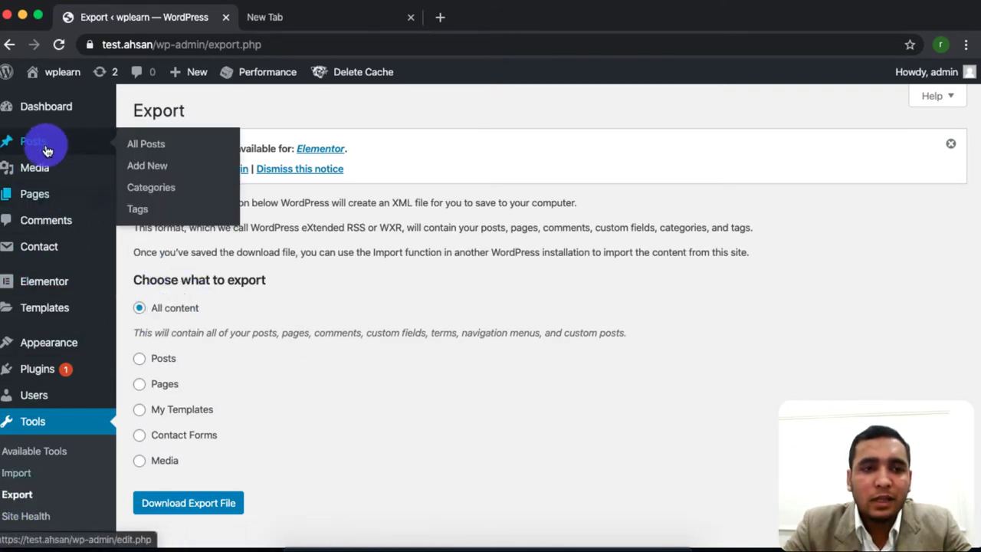
{"action": "mouse_move", "coordinate": [33, 168]}
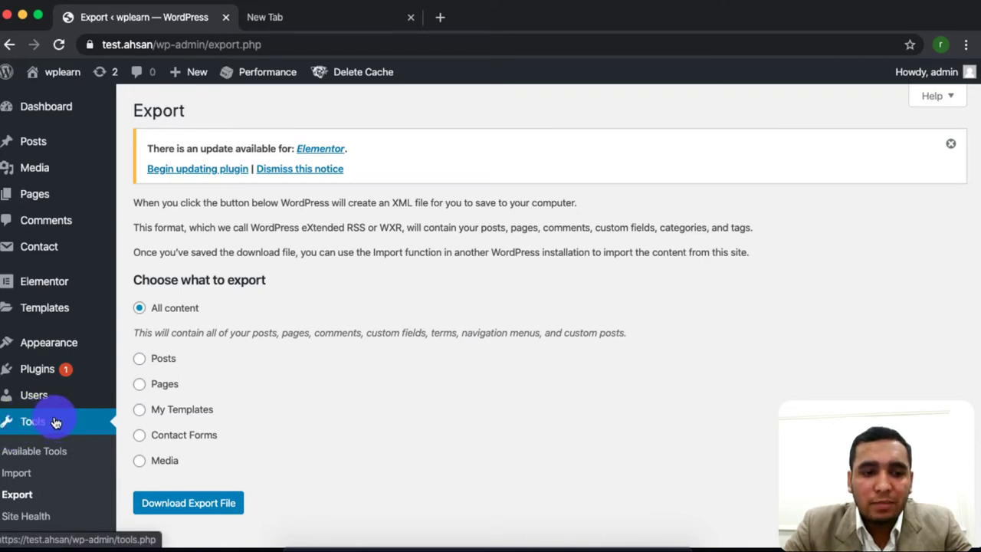
{"action": "left_click", "coordinate": [24, 496]}
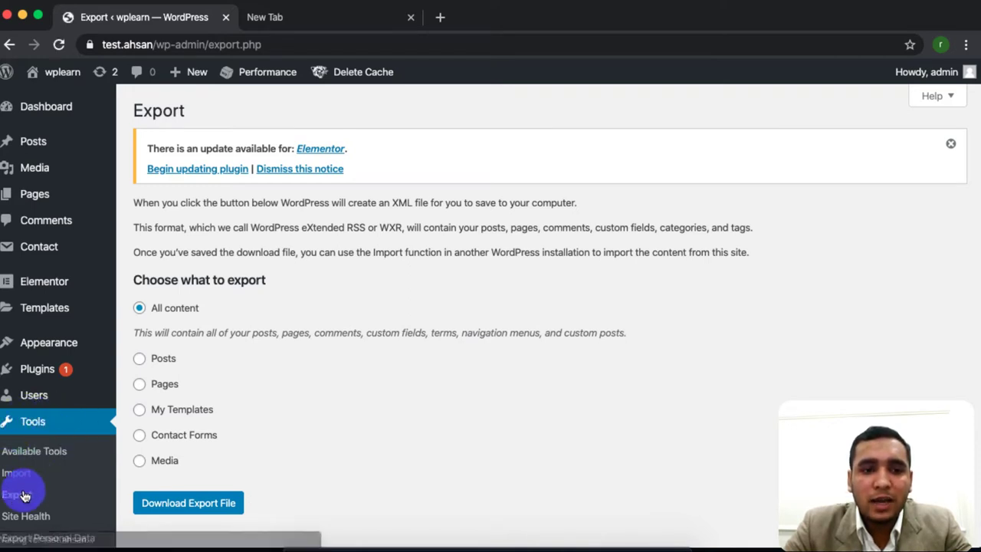
{"action": "left_click", "coordinate": [140, 360]}
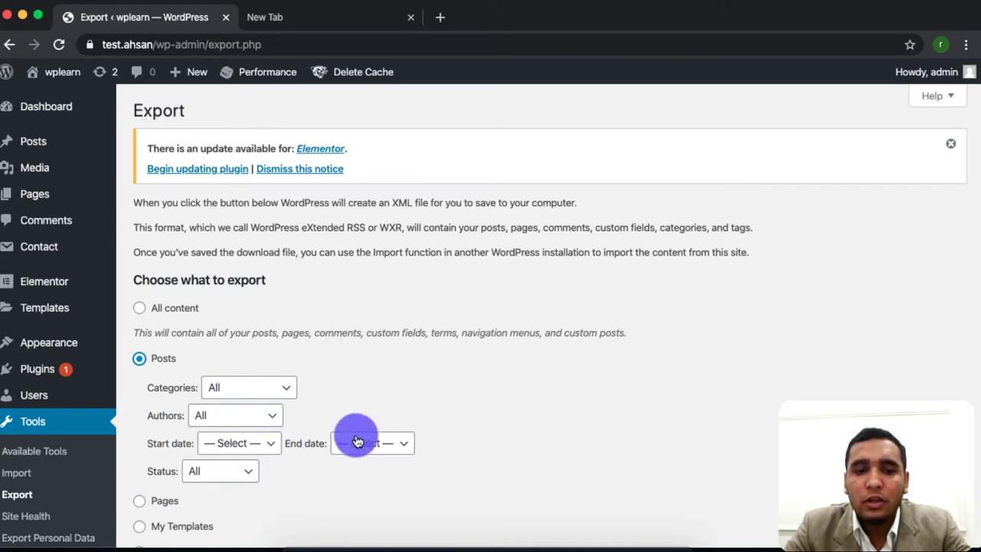
{"action": "scroll", "coordinate": [279, 446], "scroll_direction": "down", "scroll_amount": 5}
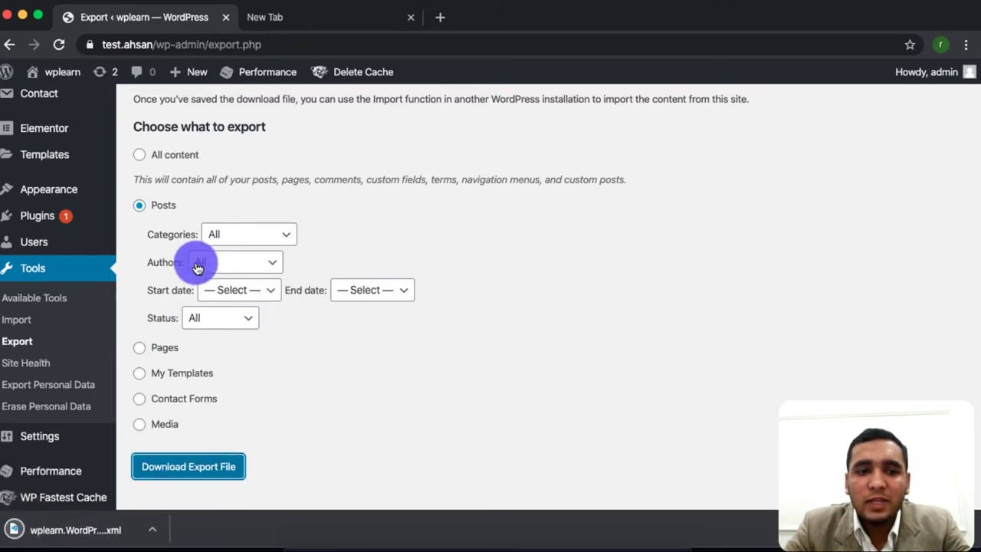
- Set the export to all content and download a second export file
{"action": "scroll", "coordinate": [184, 259], "scroll_direction": "up", "scroll_amount": 5}
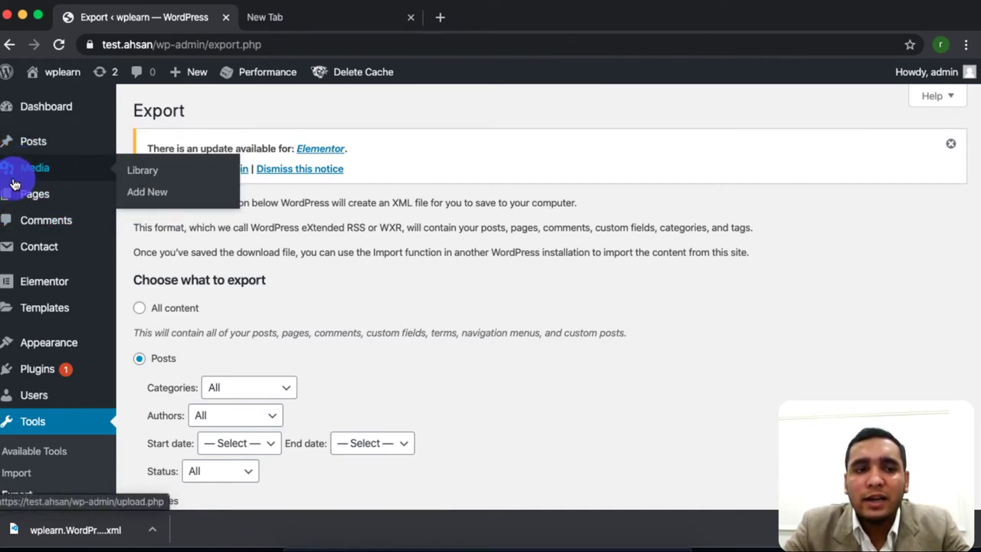
{"action": "mouse_move", "coordinate": [44, 190]}
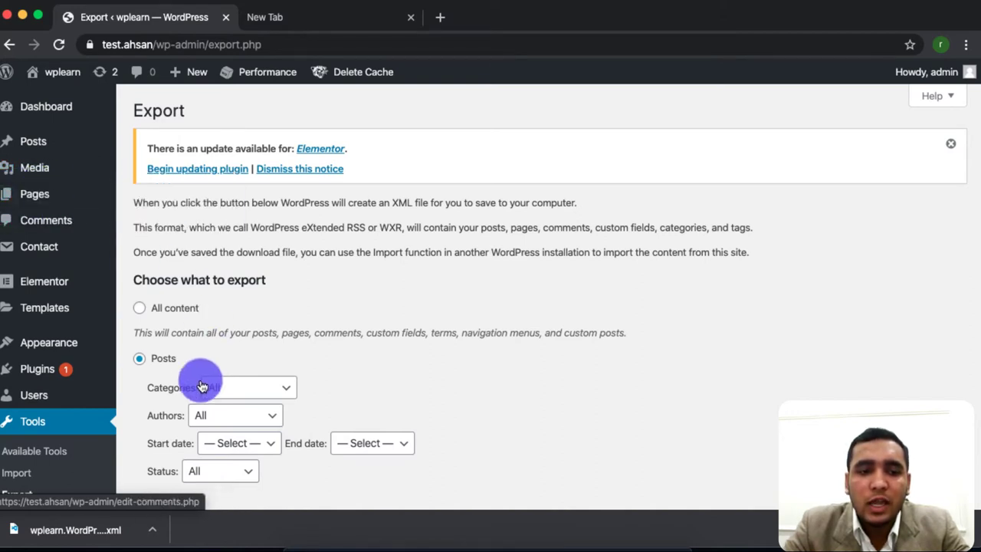
{"action": "scroll", "coordinate": [202, 387], "scroll_direction": "down", "scroll_amount": 2}
{"action": "left_click", "coordinate": [162, 159]}
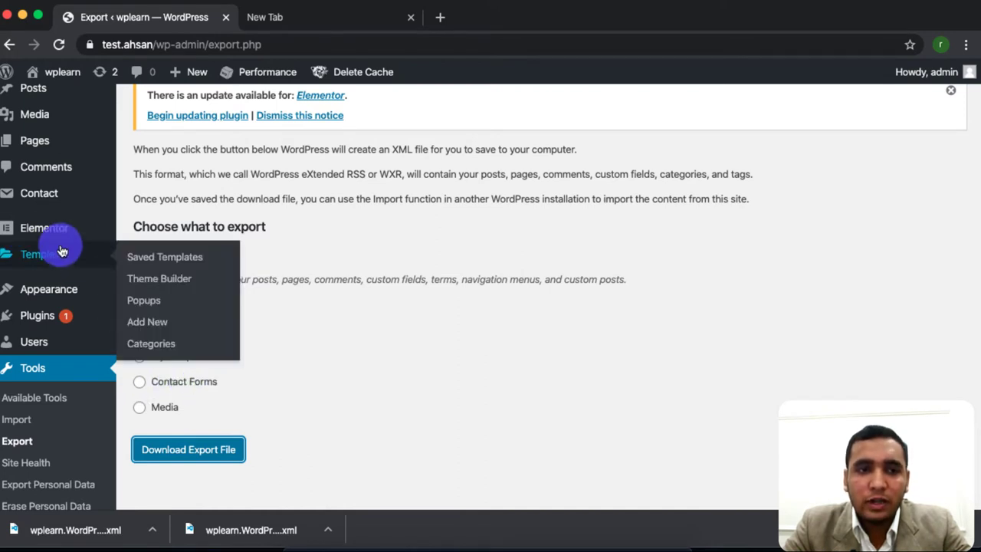
- Install the WordPress importer from the site's import tools and run it
{"action": "mouse_move", "coordinate": [27, 190]}
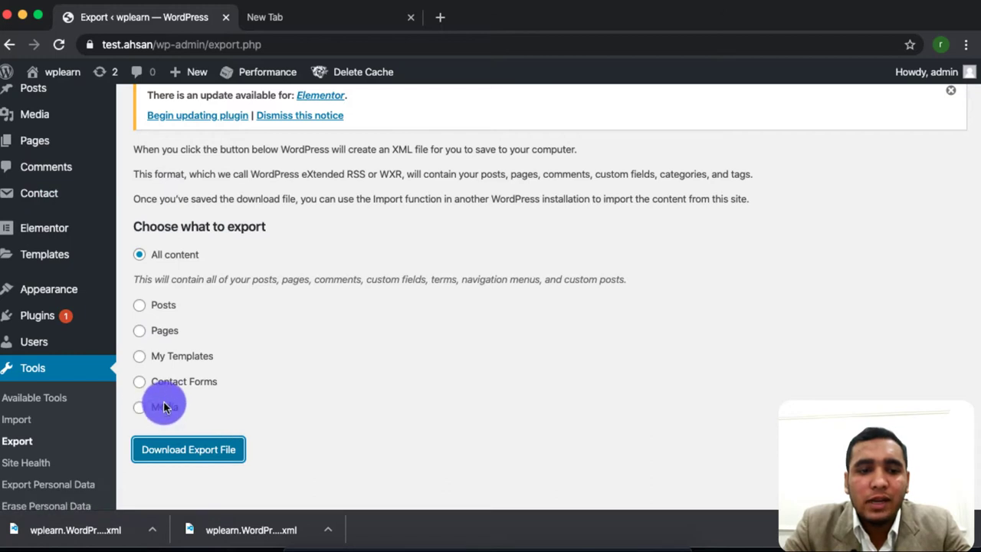
{"action": "scroll", "coordinate": [19, 111], "scroll_direction": "up", "scroll_amount": 2}
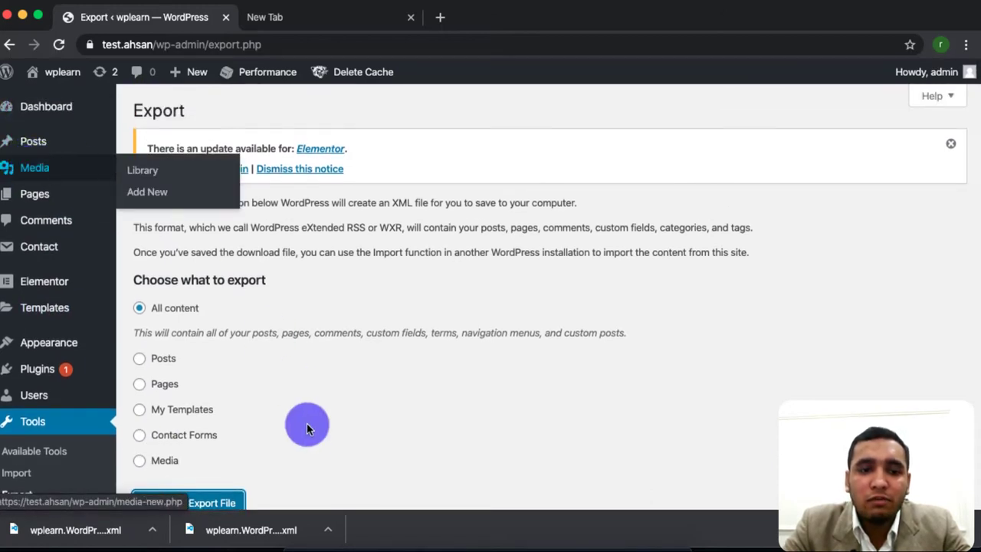
{"action": "scroll", "coordinate": [258, 449], "scroll_direction": "down", "scroll_amount": 2}
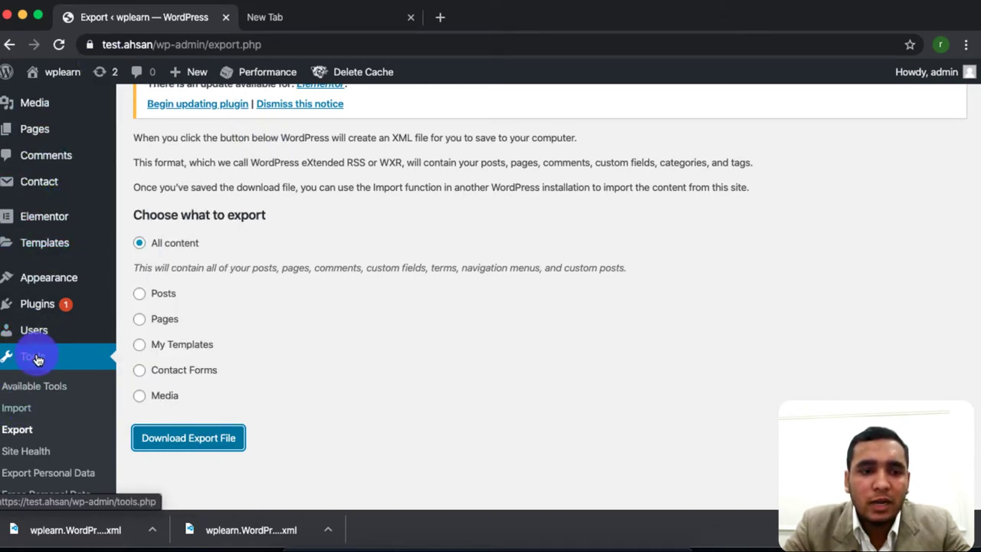
{"action": "left_click", "coordinate": [11, 412]}
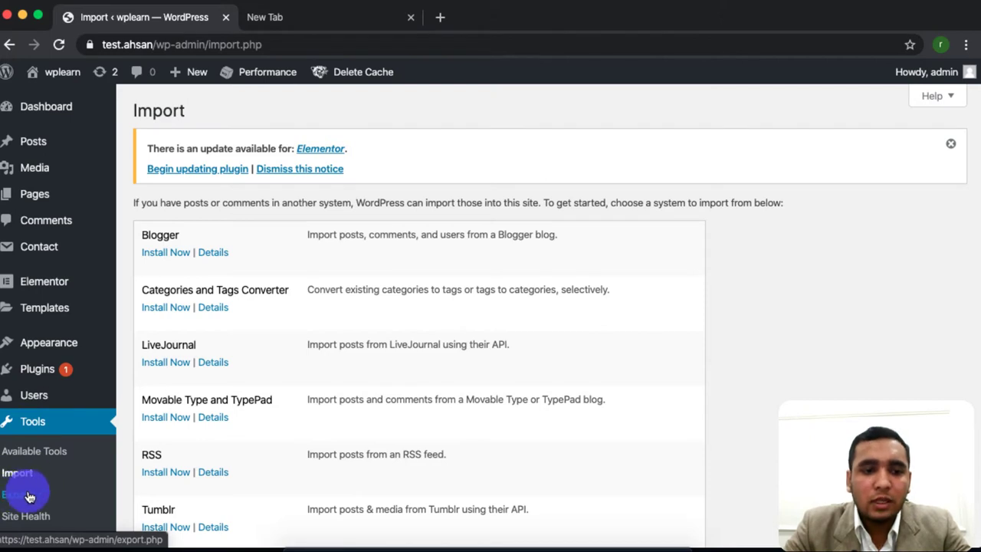
{"action": "scroll", "coordinate": [329, 441], "scroll_direction": "down", "scroll_amount": 5}
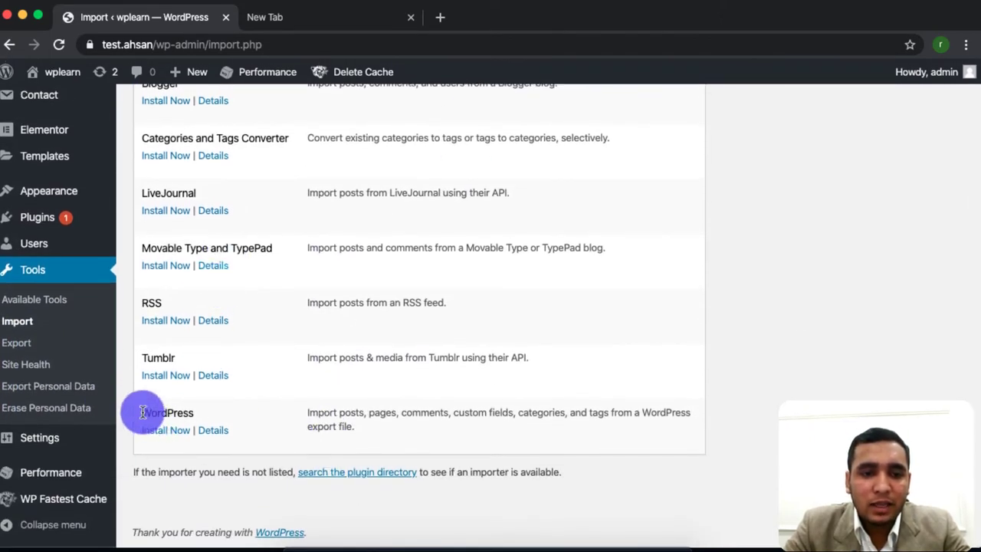
{"action": "left_click_drag", "start_coordinate": [142, 412], "coordinate": [201, 411]}
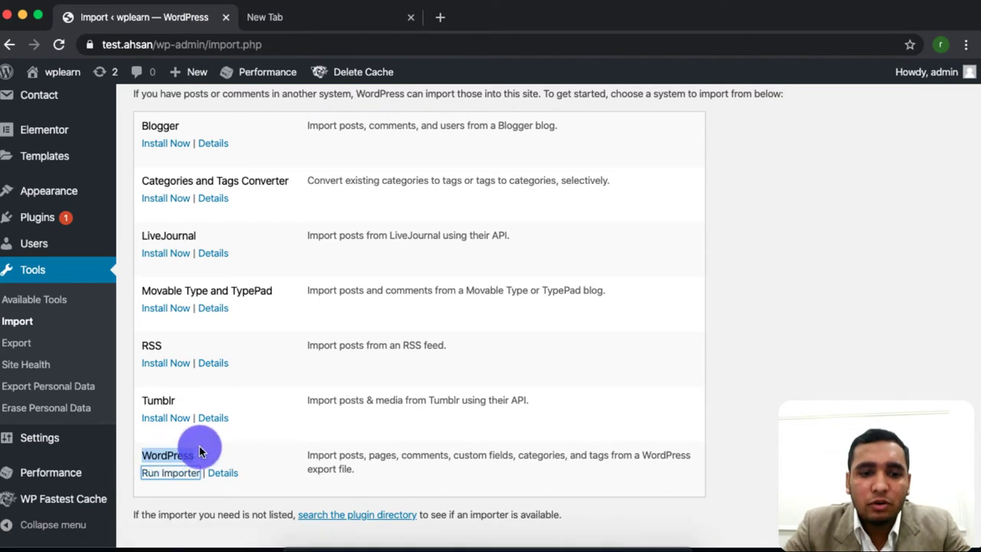
{"action": "left_click", "coordinate": [157, 476]}
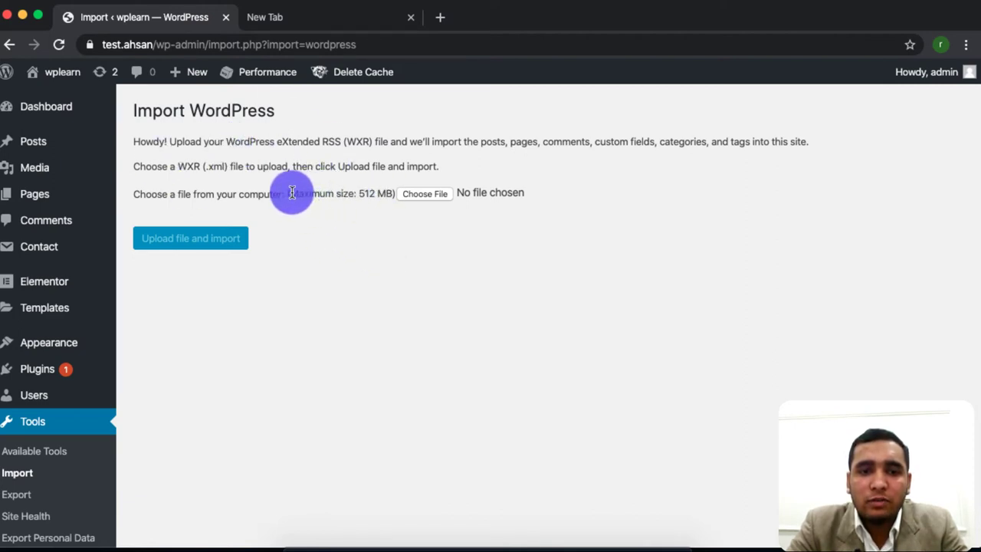
- Choose the export file wplearn.WordPress.2020-04-22 (1).xml from the Downloads folder and upload it for import
{"action": "left_click_drag", "start_coordinate": [292, 193], "coordinate": [384, 205]}
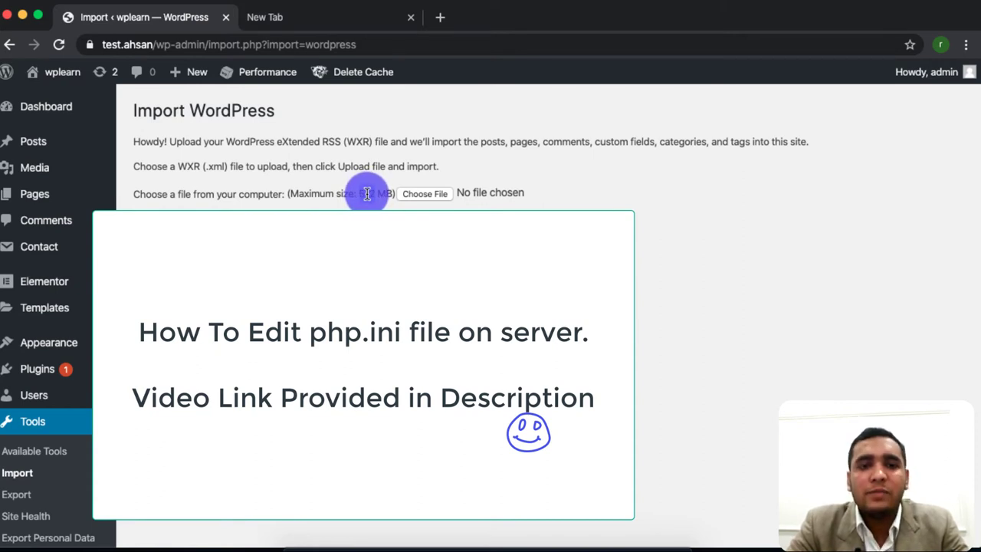
{"action": "double_click", "coordinate": [367, 193]}
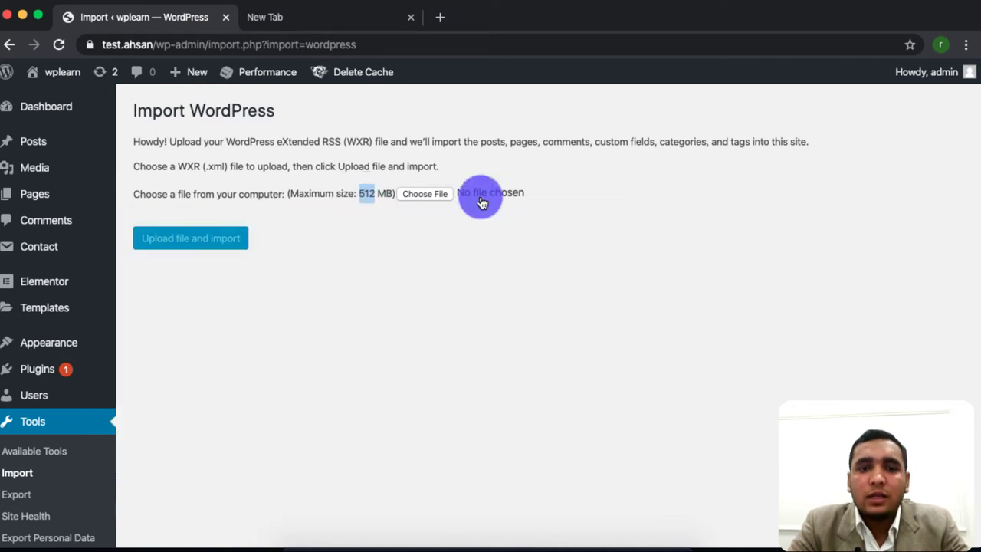
{"action": "left_click", "coordinate": [420, 195]}
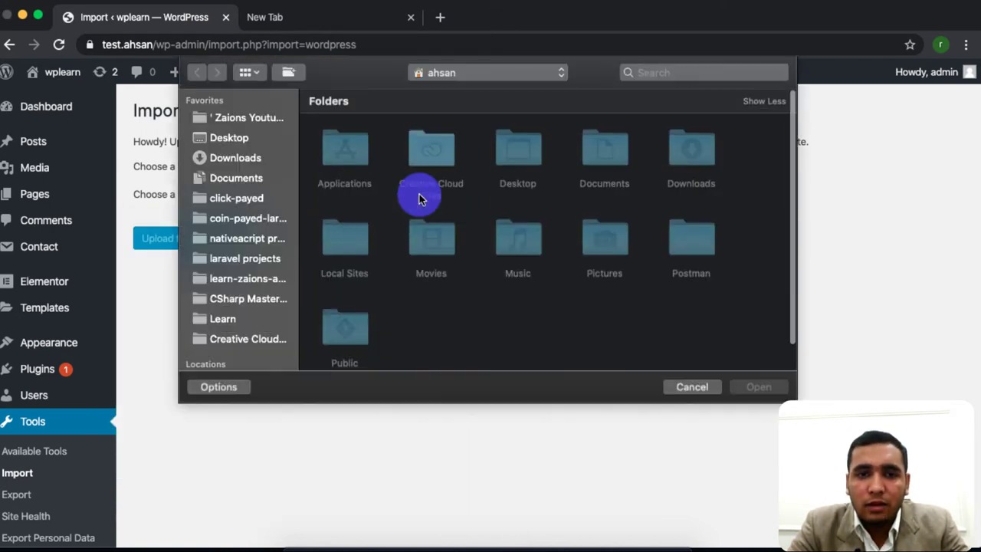
{"action": "left_click", "coordinate": [237, 159]}
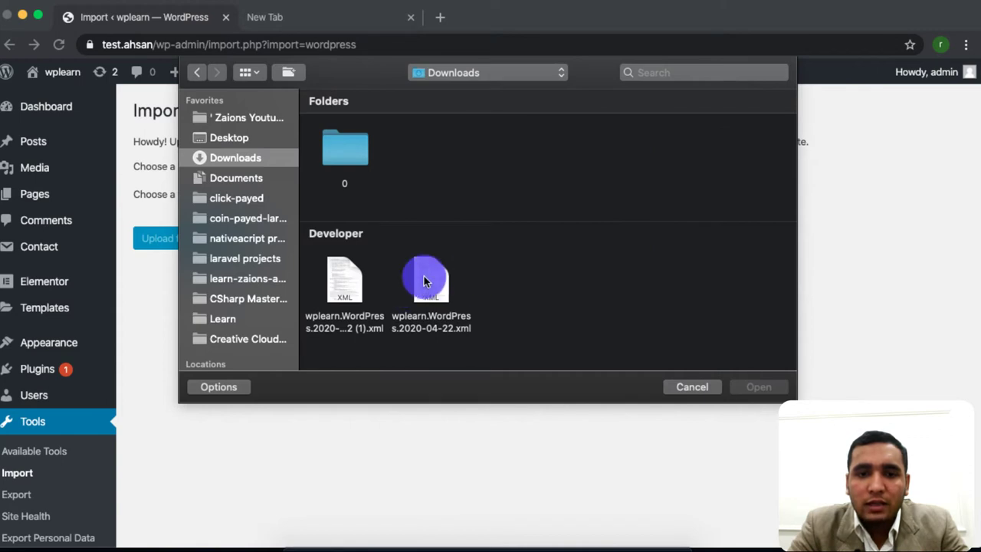
{"action": "double_click", "coordinate": [356, 279]}
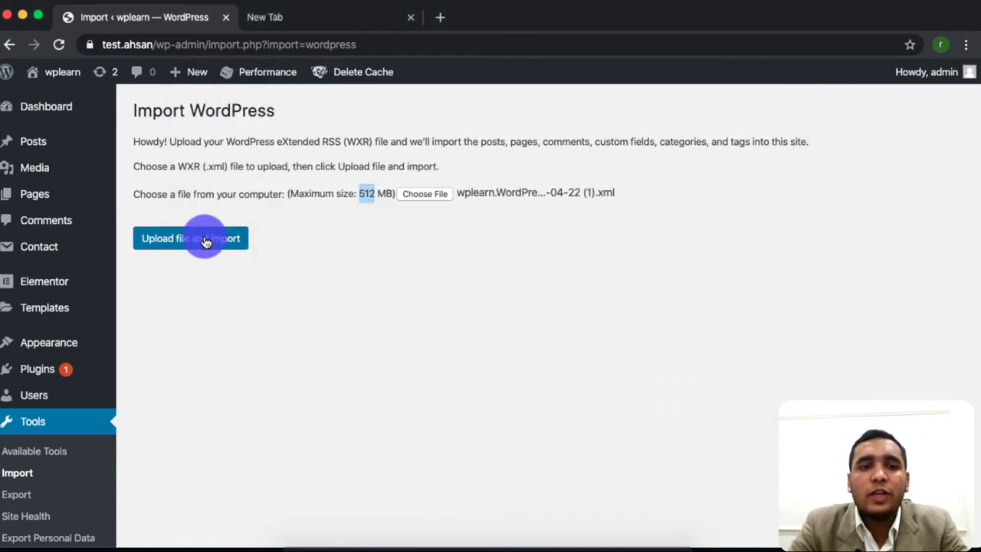
{"action": "left_click", "coordinate": [205, 240]}
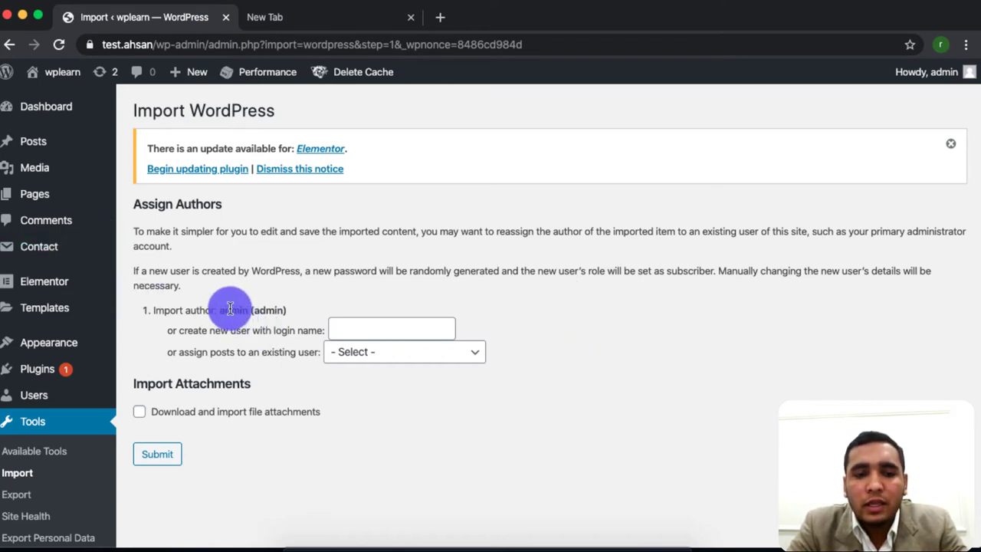
- Assign the imported posts to the existing user admin and enable downloading and importing of file attachments
{"action": "left_click_drag", "start_coordinate": [225, 312], "coordinate": [153, 311]}
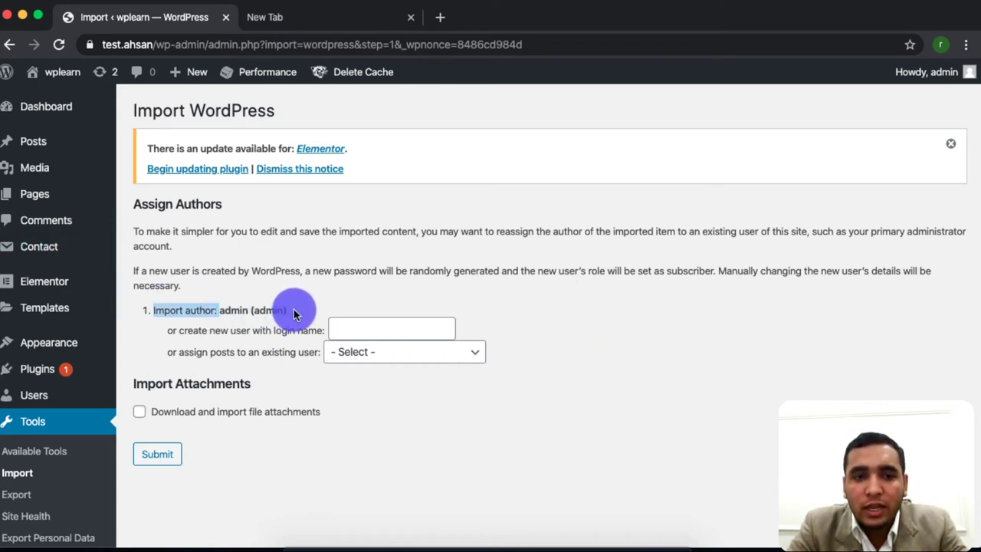
{"action": "double_click", "coordinate": [230, 309]}
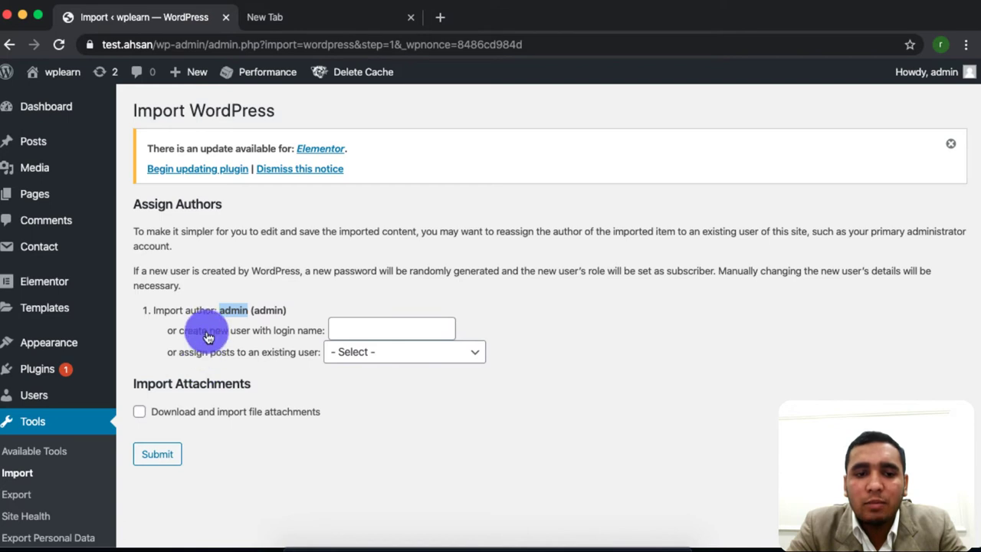
{"action": "left_click", "coordinate": [393, 358]}
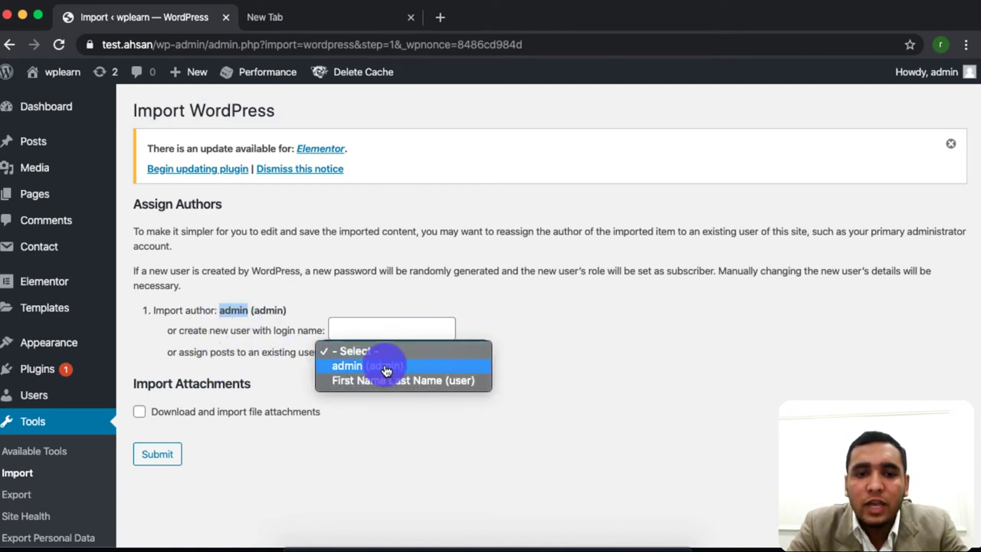
{"action": "left_click", "coordinate": [386, 367]}
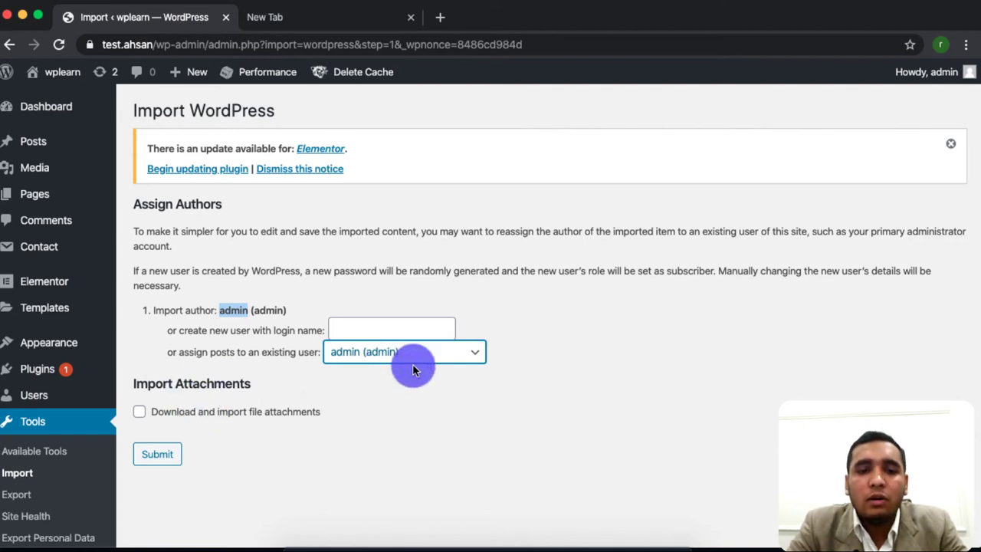
{"action": "left_click", "coordinate": [206, 416]}
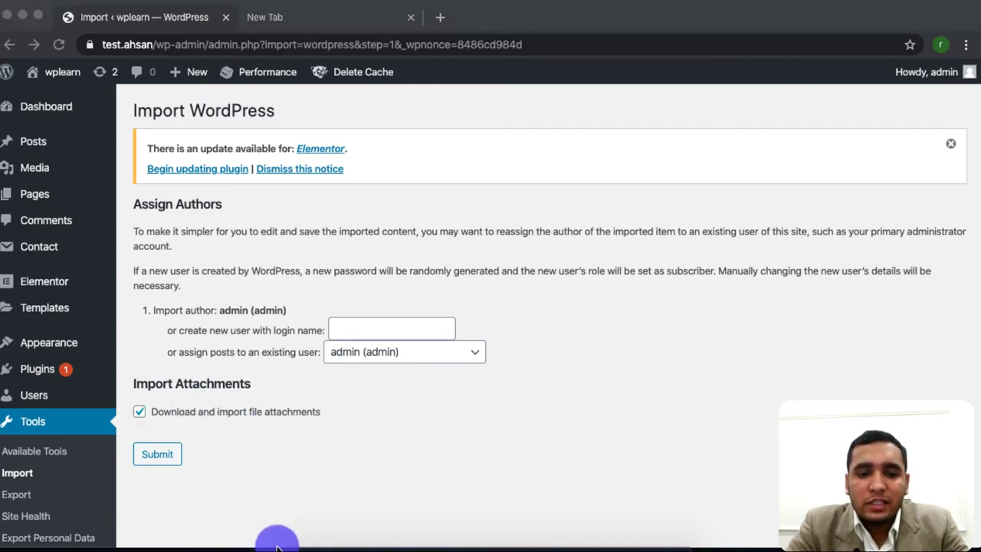
- Switch to Finder and check the size of wplearn.WordPress.2020-04-22 (1).xml in Downloads, then close its windows
{"action": "left_click", "coordinate": [308, 546]}
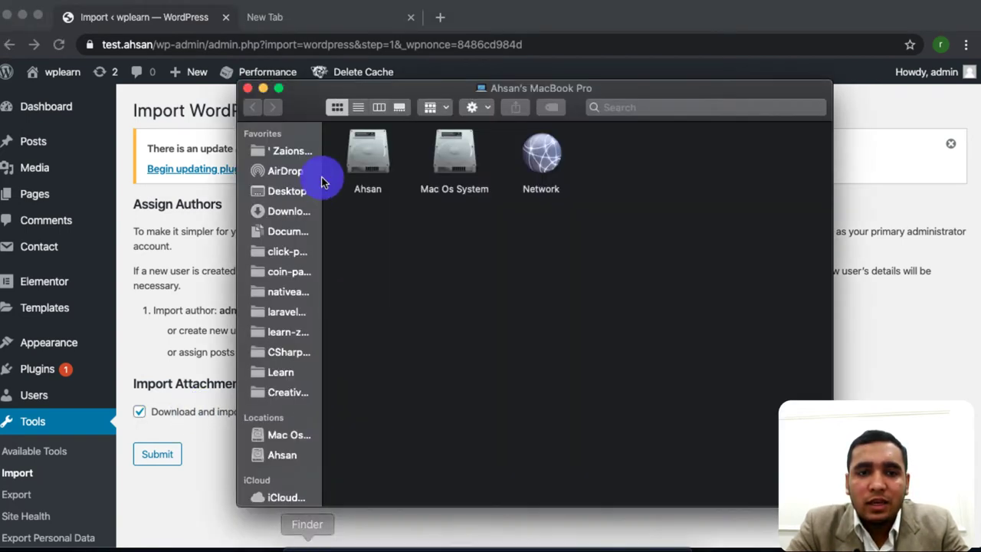
{"action": "left_click", "coordinate": [286, 220]}
{"action": "left_click", "coordinate": [380, 328]}
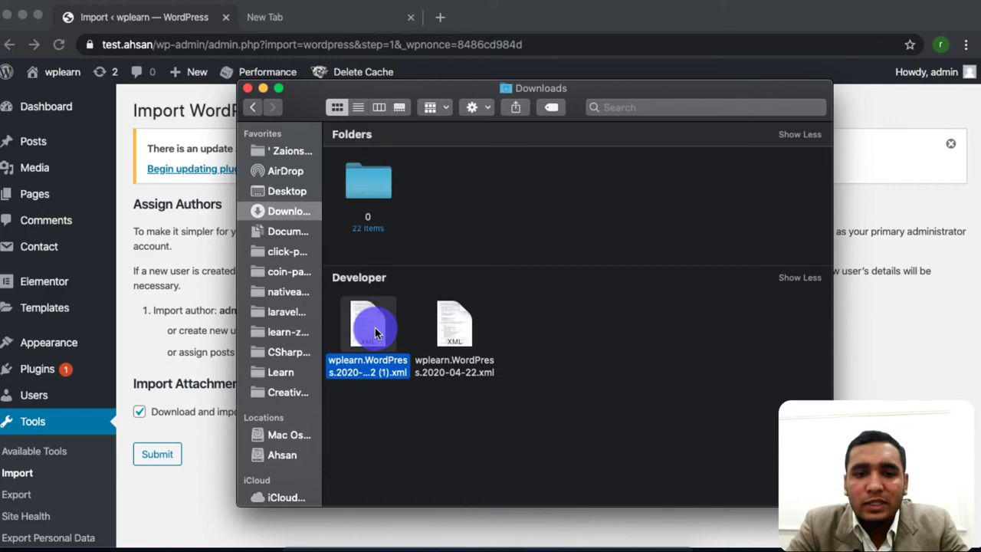
{"action": "key", "text": "space"}
{"action": "key", "text": "space"}
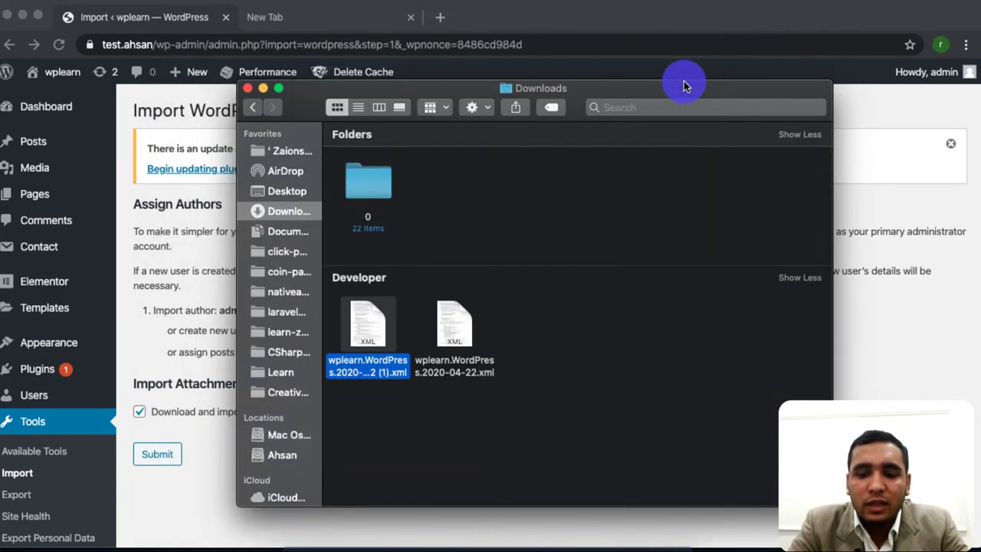
{"action": "key", "text": "super+i"}
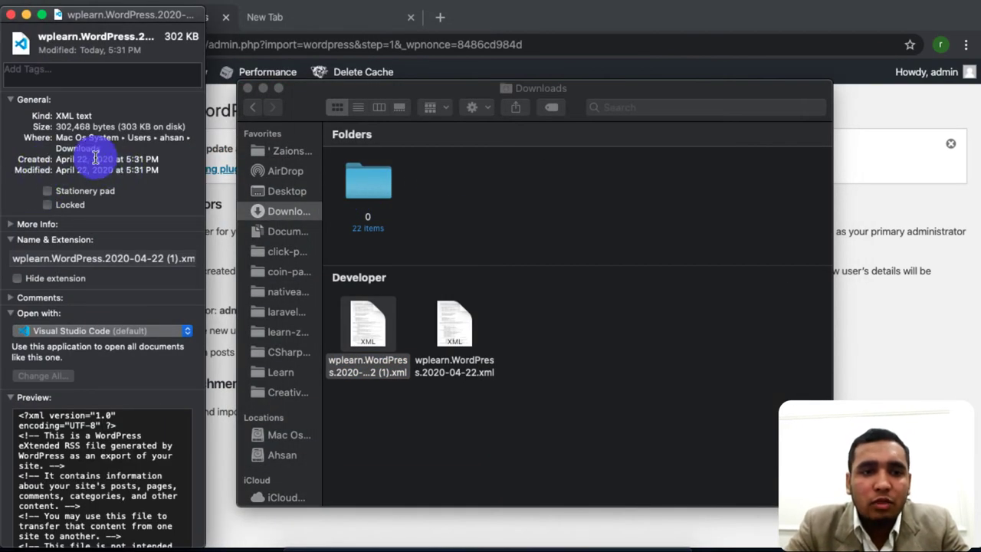
{"action": "left_click_drag", "start_coordinate": [119, 127], "coordinate": [152, 127]}
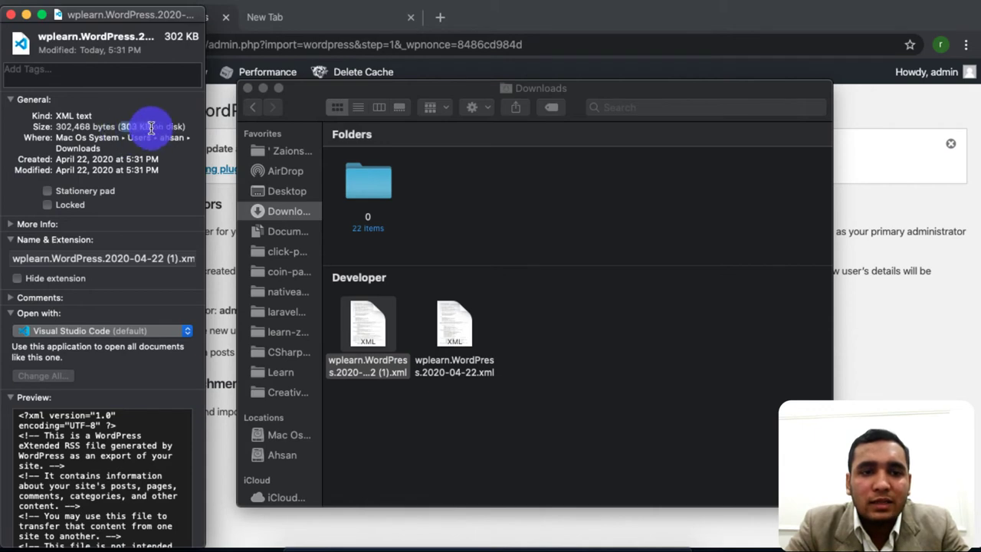
{"action": "left_click", "coordinate": [11, 14]}
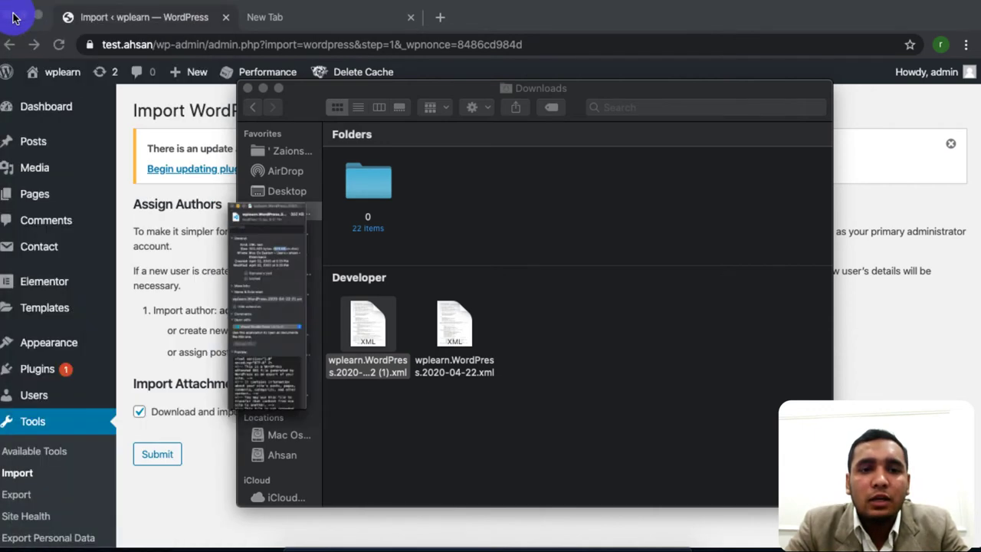
{"action": "left_click", "coordinate": [248, 88]}
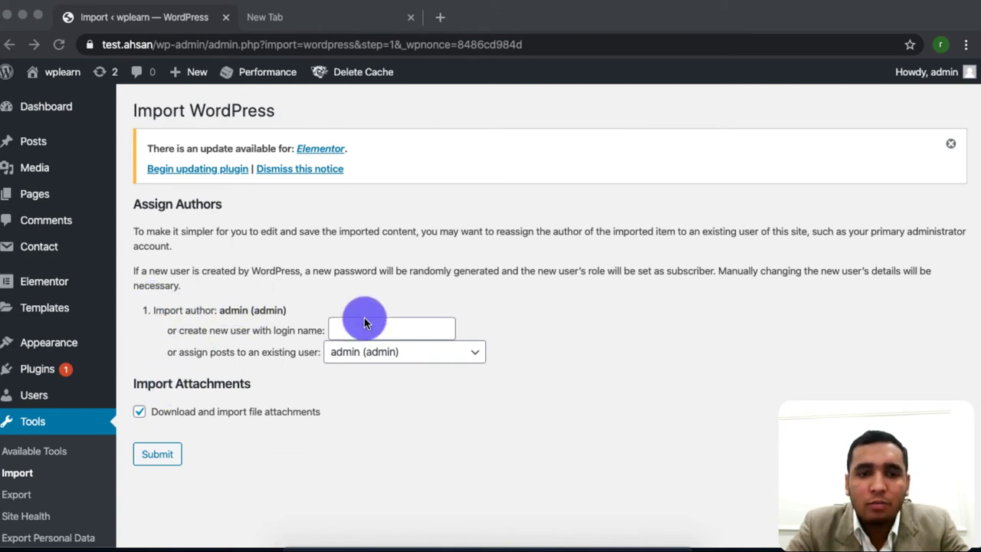
- Review the existing users available for the imported posts and keep admin selected
{"action": "left_click", "coordinate": [388, 352]}
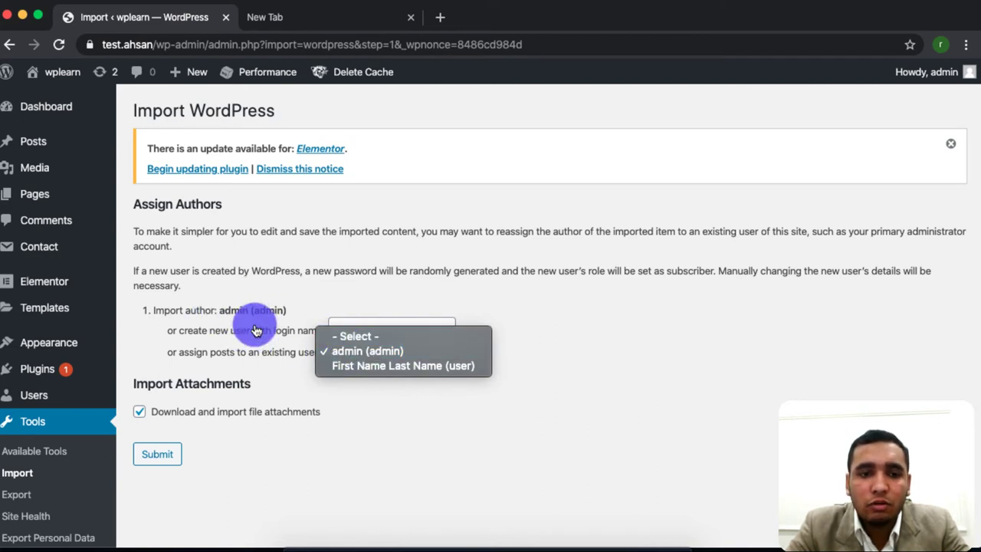
{"action": "left_click", "coordinate": [384, 351]}
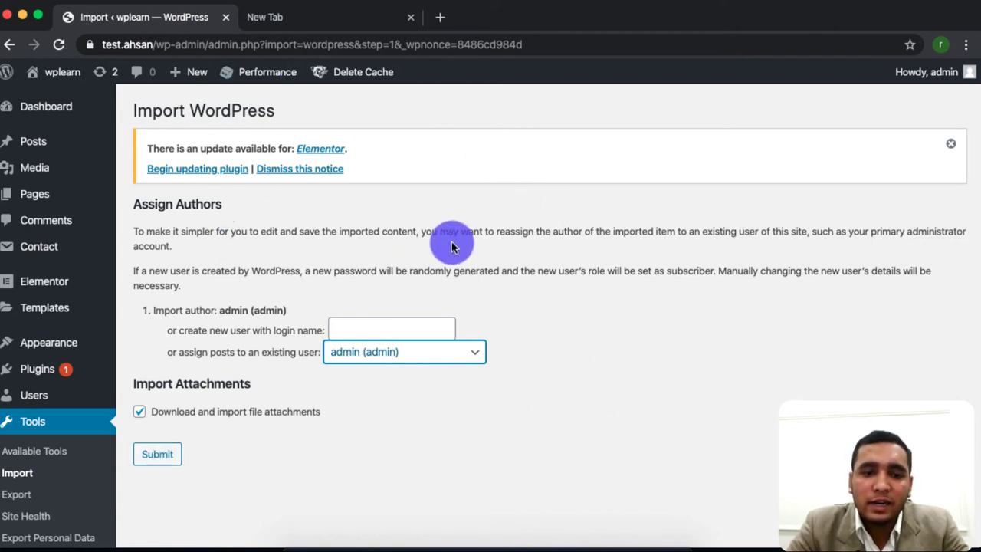
- View the list of all posts and the media library to review the site's existing content
{"action": "left_click", "coordinate": [57, 141]}
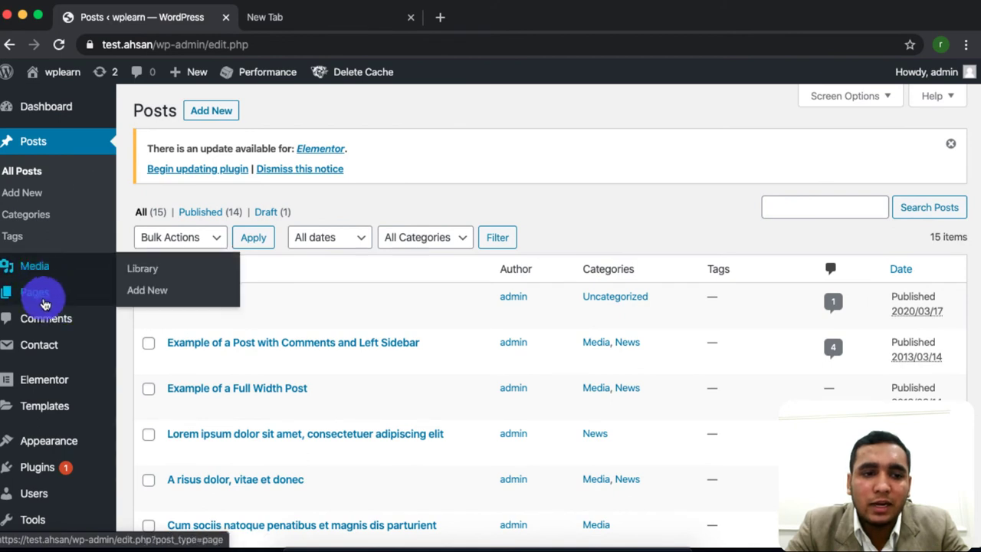
{"action": "left_click", "coordinate": [44, 270]}
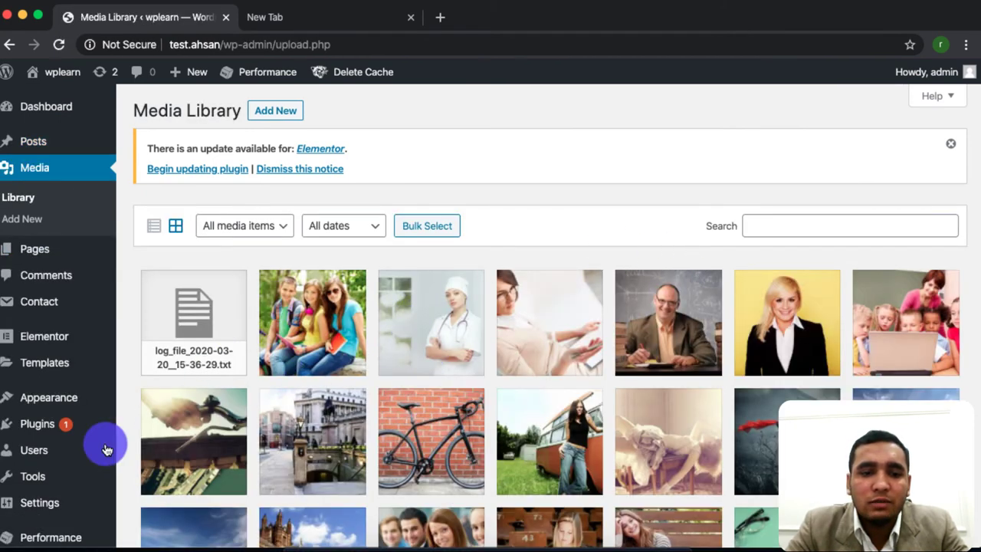
- Review the site's content export options and reopen the WordPress importer's file upload page
{"action": "mouse_move", "coordinate": [33, 453]}
{"action": "left_click", "coordinate": [30, 474]}
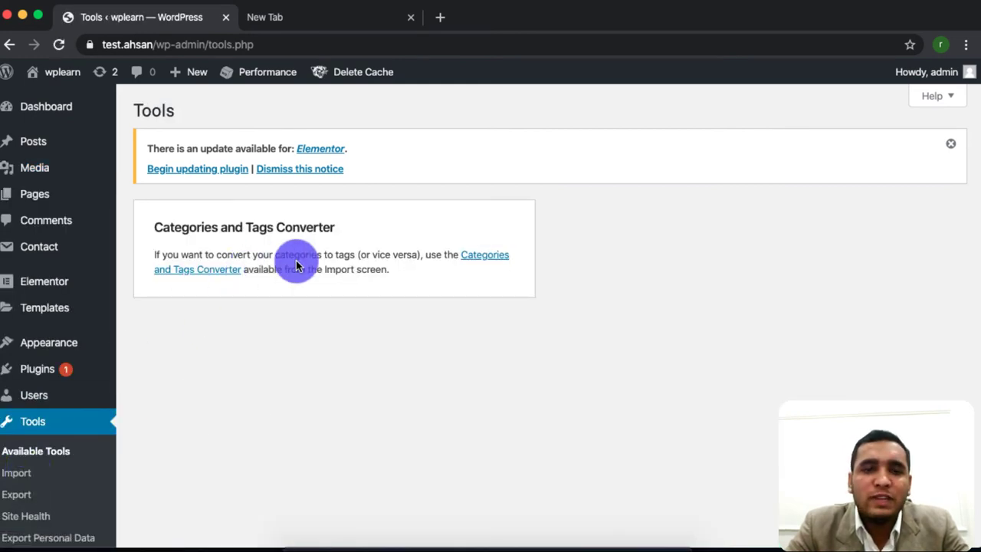
{"action": "scroll", "coordinate": [17, 311], "scroll_direction": "down", "scroll_amount": 5}
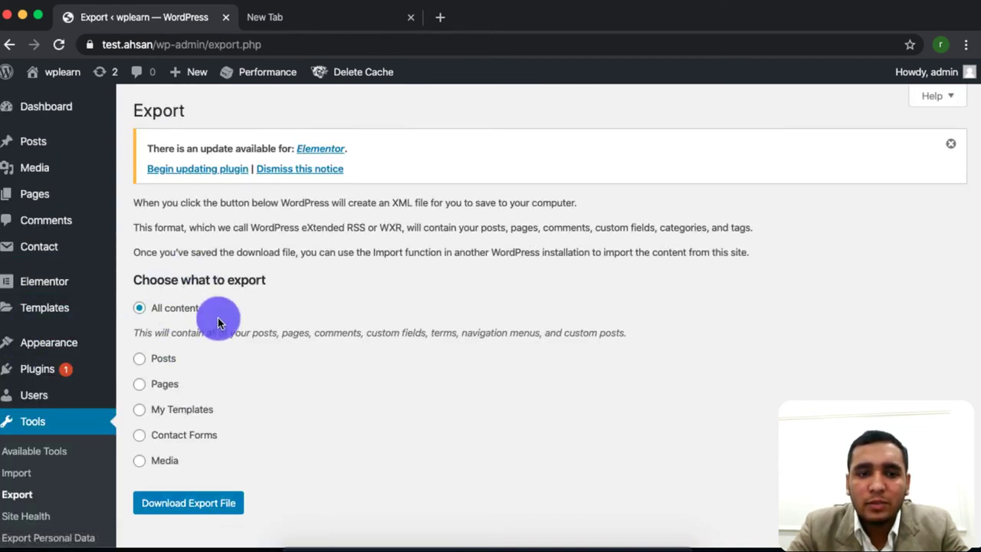
{"action": "left_click", "coordinate": [20, 481]}
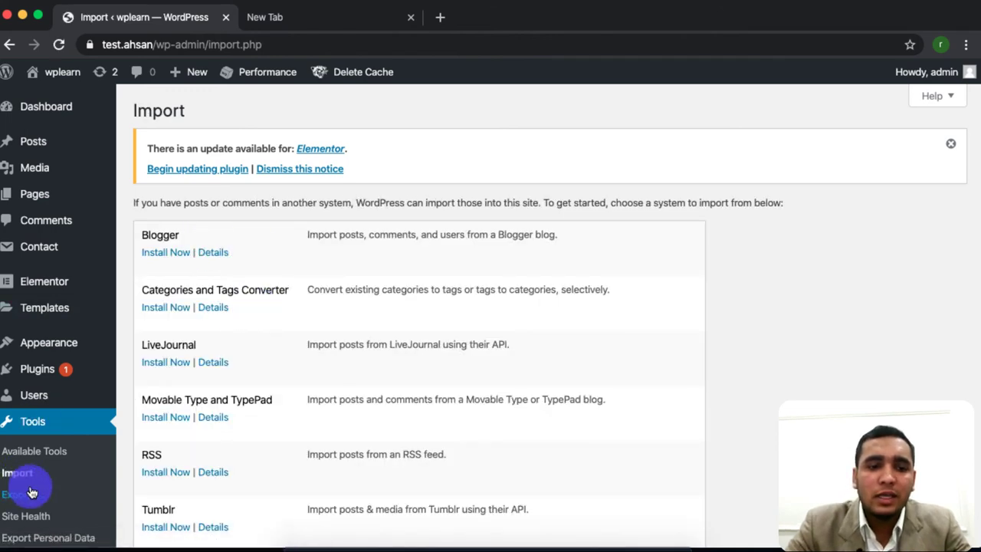
{"action": "scroll", "coordinate": [219, 399], "scroll_direction": "down", "scroll_amount": 3}
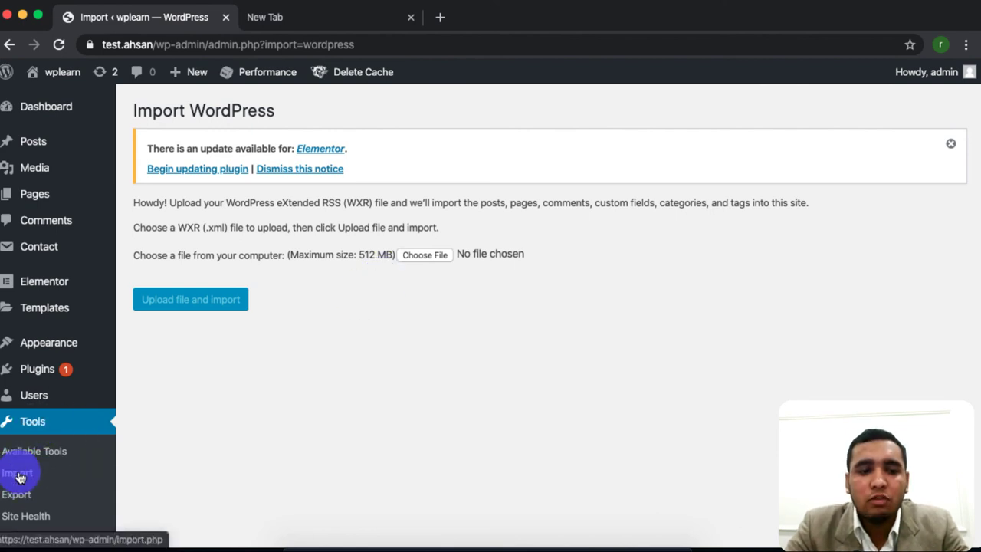
{"action": "scroll", "coordinate": [18, 458], "scroll_direction": "down", "scroll_amount": 2}
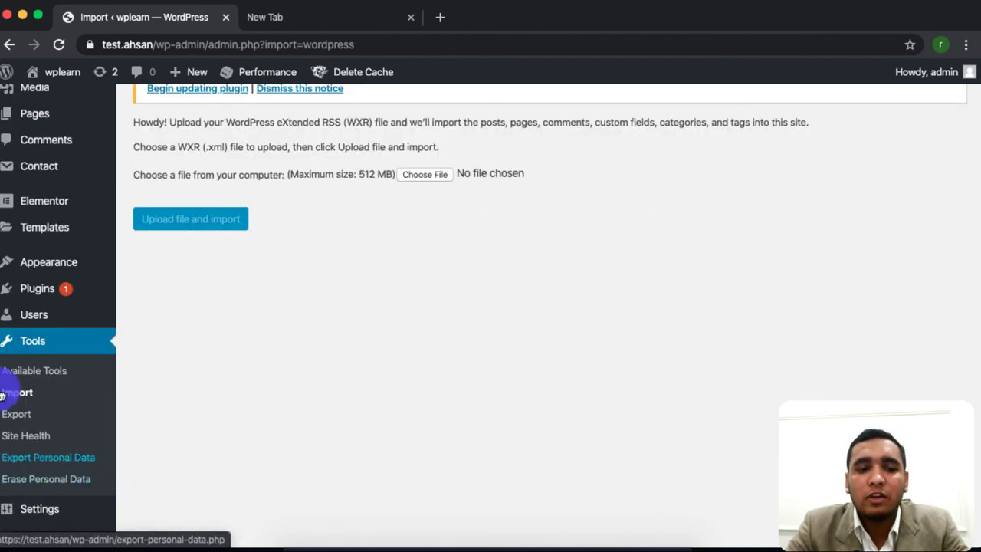
{"action": "scroll", "coordinate": [33, 492], "scroll_direction": "down", "scroll_amount": 2}
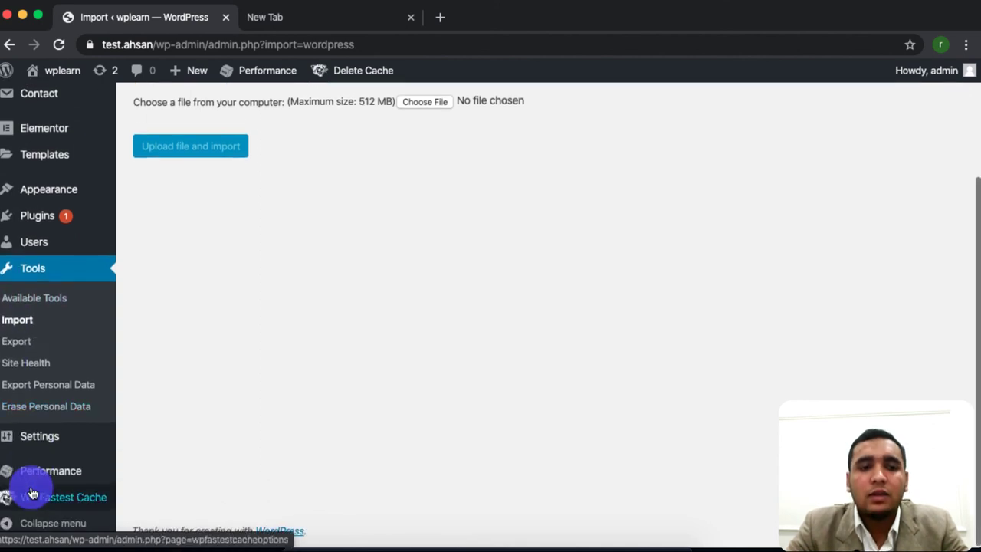
{"action": "scroll", "coordinate": [142, 220], "scroll_direction": "up", "scroll_amount": 4}
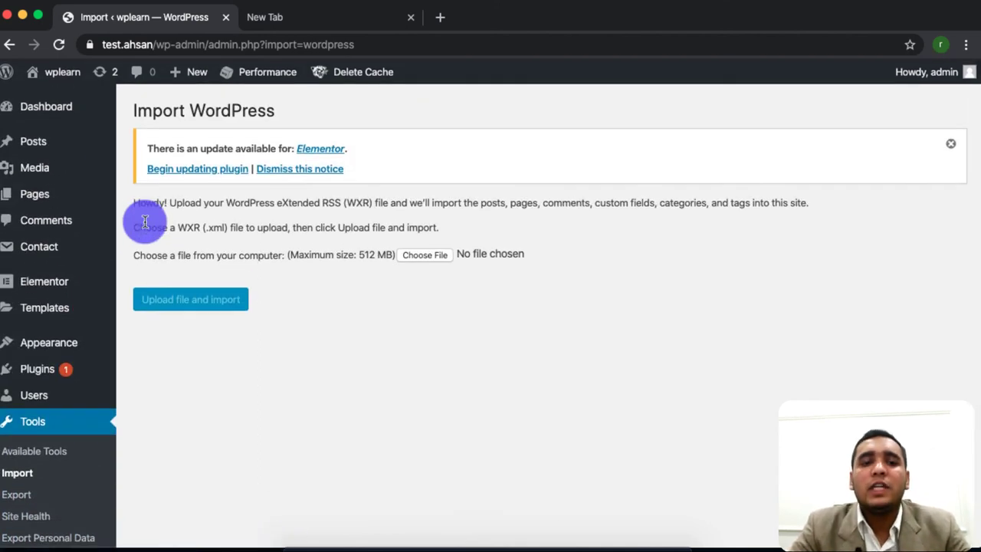
{"action": "mouse_move", "coordinate": [31, 371]}
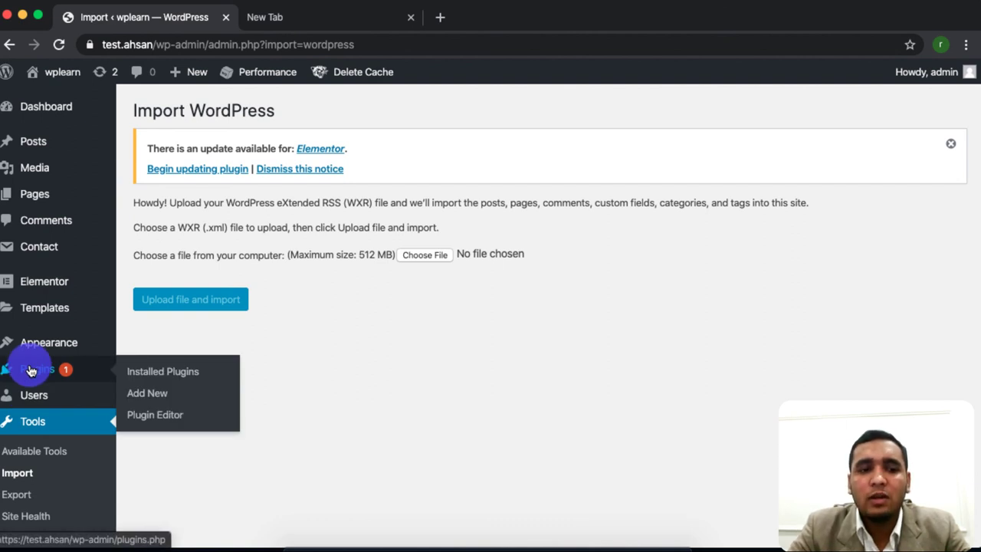
{"action": "mouse_move", "coordinate": [52, 398]}
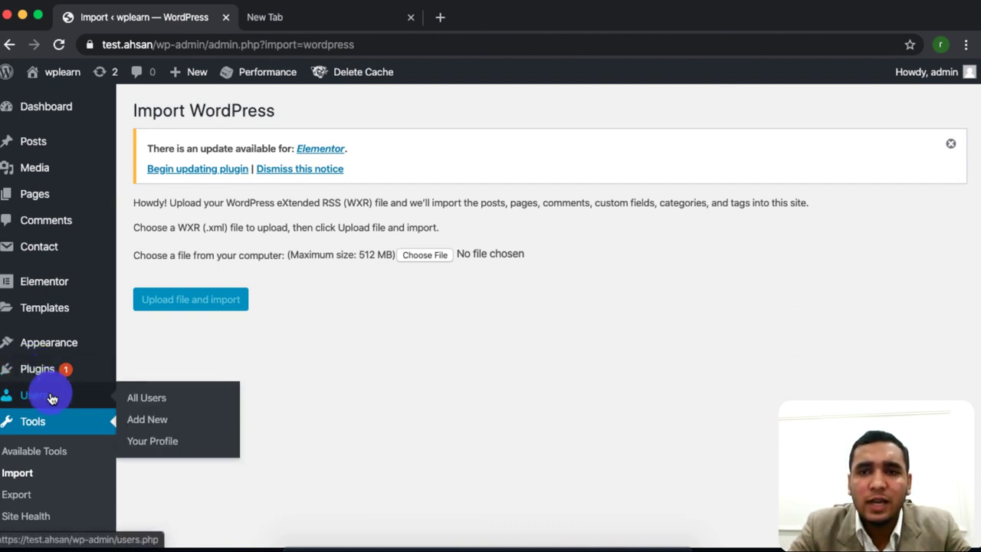